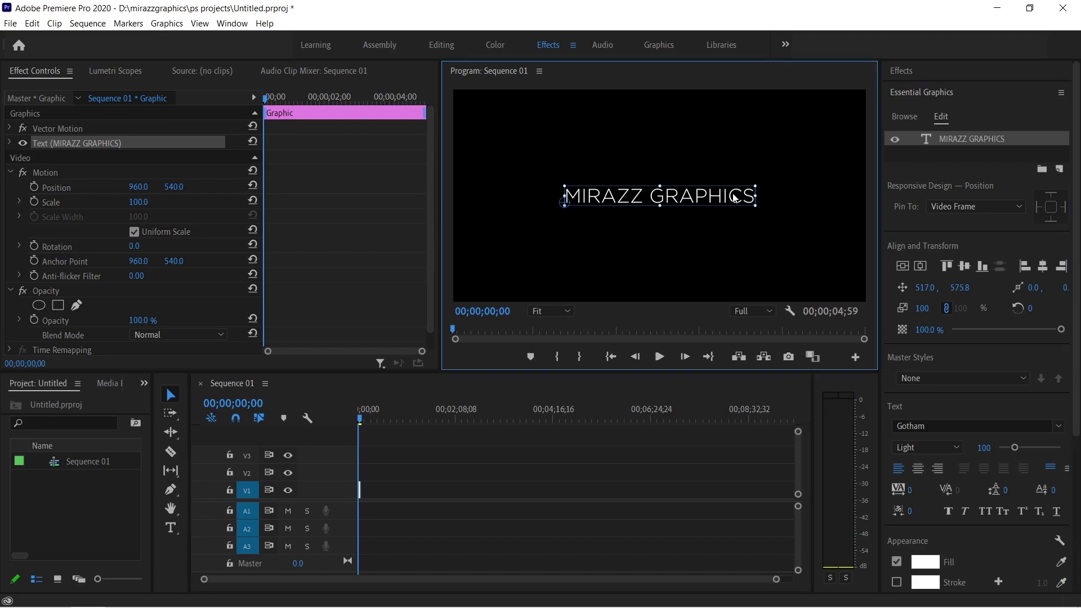
# - Set the tracking of the MIRAZZ GRAPHICS text to 344 and center the title horizontally in the frame
pyautogui.hotkey('shift', 'Left')
pyautogui.hotkey('shift', 'Left')
pyautogui.hotkey('shift', 'Left')
pyautogui.hotkey('shift', 'Left')
pyautogui.hotkey('shift', 'Left')
pyautogui.hotkey('shift', 'Left')
pyautogui.hotkey('shift', 'Left')
pyautogui.hotkey('shift', 'Left')
pyautogui.hotkey('shift', 'Left')
pyautogui.hotkey('shift', 'Left')
pyautogui.hotkey('shift', 'Left')
pyautogui.hotkey('shift', 'Left')
pyautogui.hotkey('shift', 'Left')
pyautogui.hotkey('shift', 'Left')
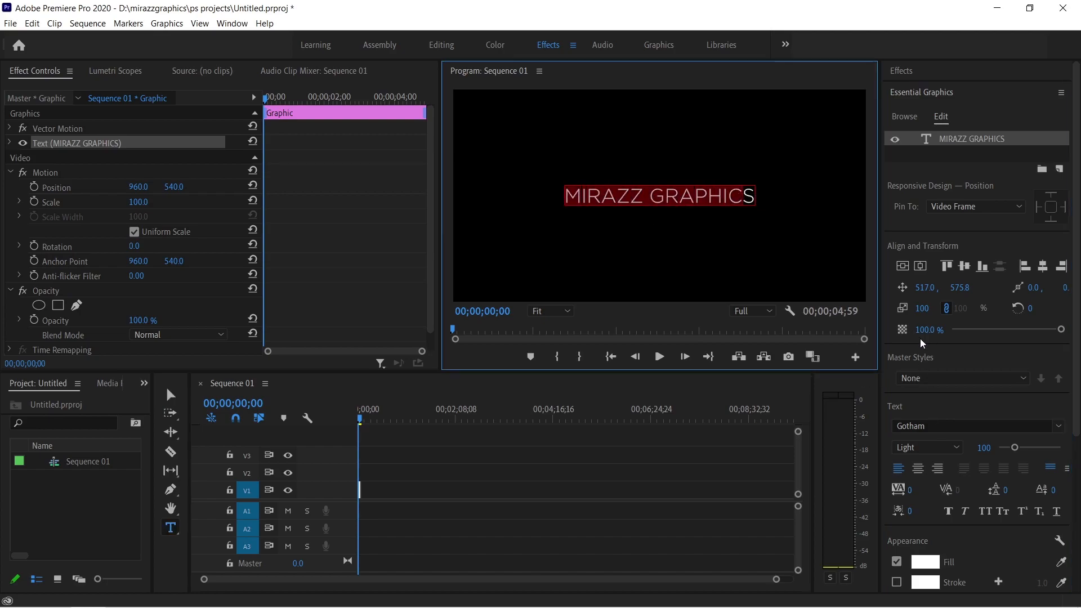
pyautogui.moveTo(899, 496); pyautogui.dragTo(945, 483)
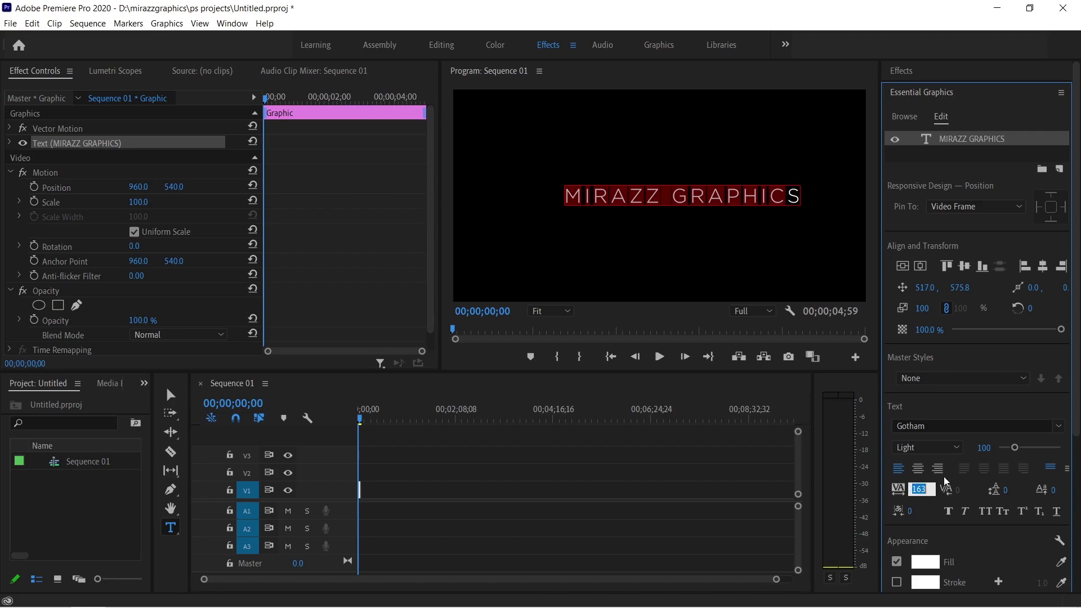
pyautogui.write('350')
pyautogui.press('Return')
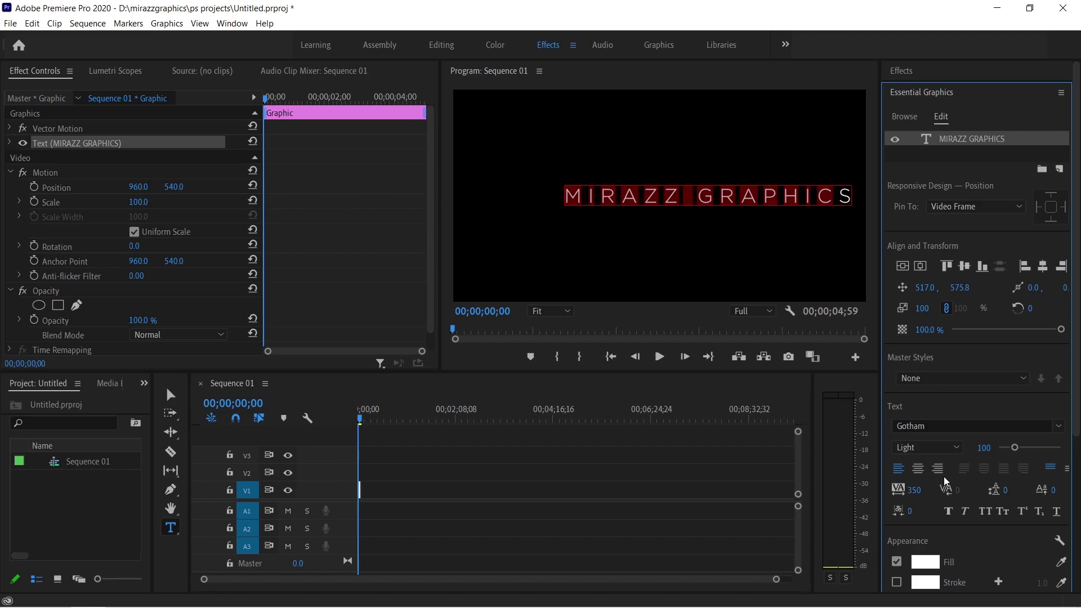
pyautogui.moveTo(914, 490); pyautogui.dragTo(911, 490)
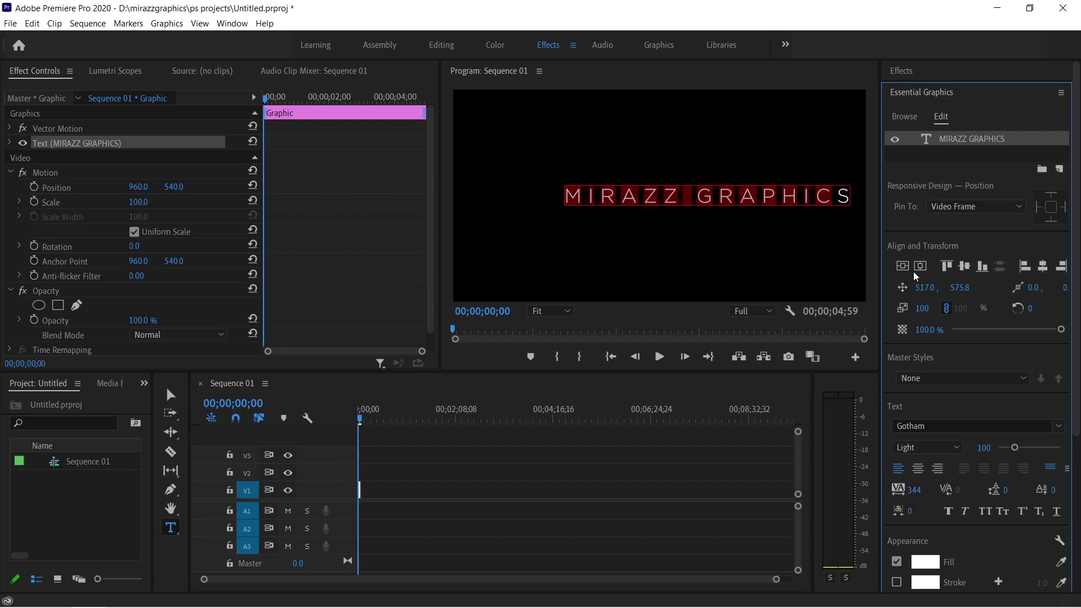
pyautogui.press('Escape')
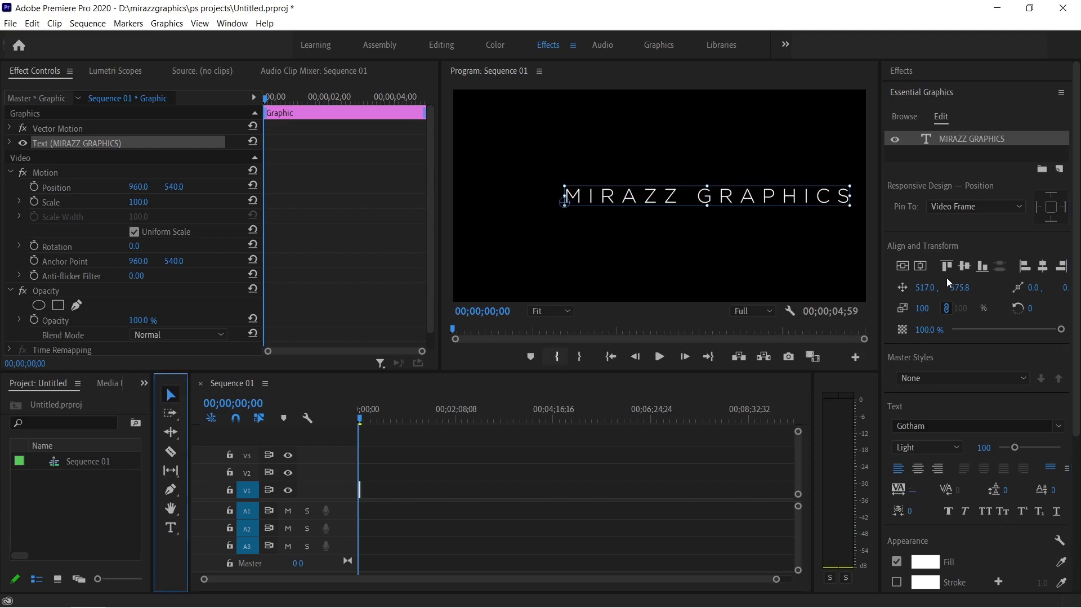
pyautogui.click(920, 266)
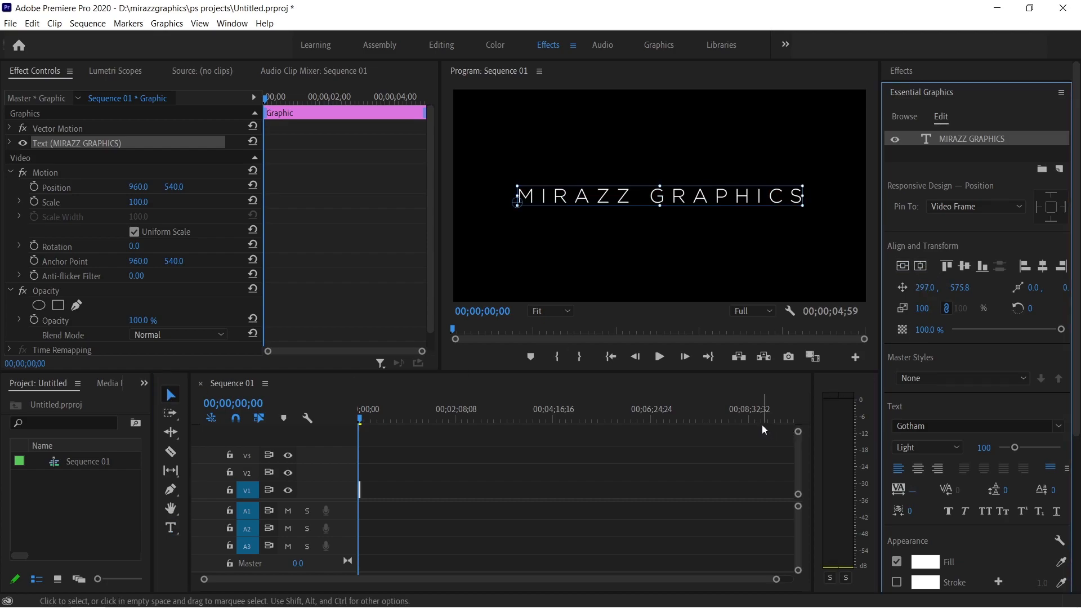
pyautogui.click(756, 438)
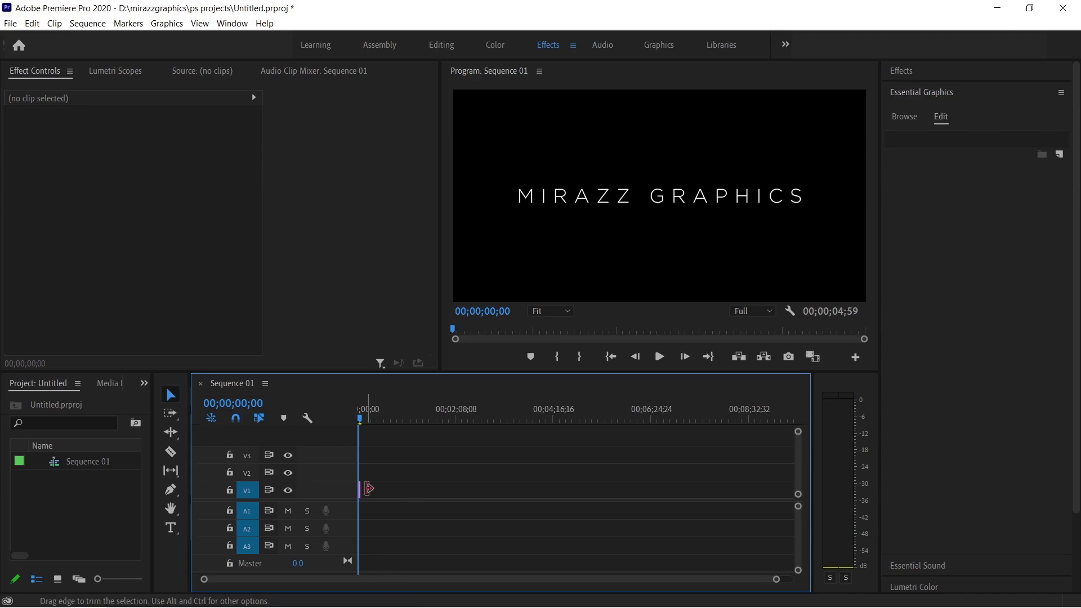
# - Extend the title clip on V1 to a duration of 00;00;10;23 and return the playhead to the sequence start
pyautogui.scroll(6, 383, 508)
pyautogui.scroll(3, 382, 508)
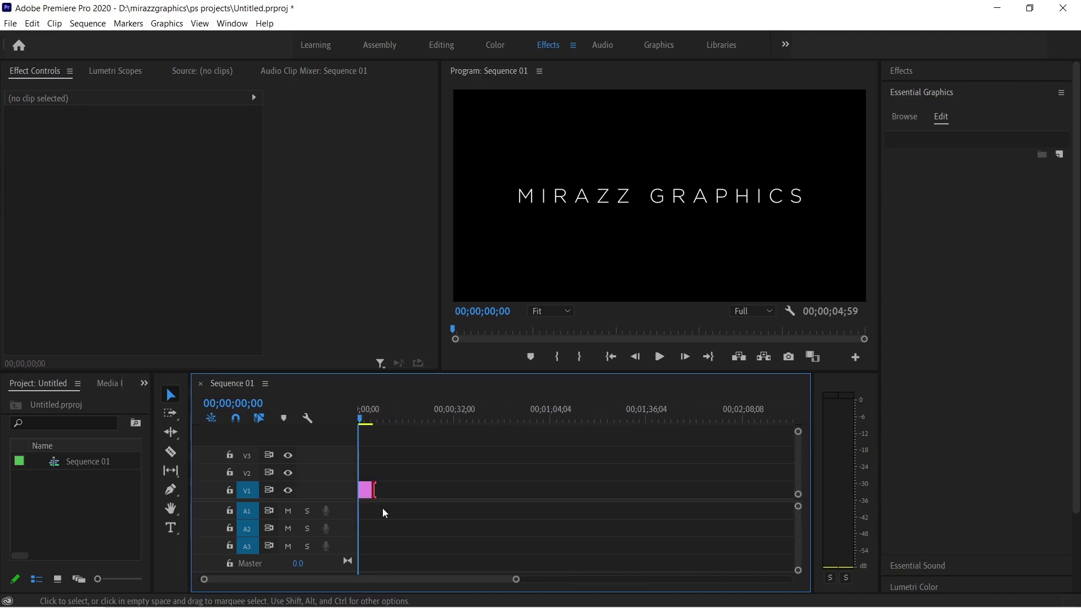
pyautogui.scroll(2, 377, 511)
pyautogui.scroll(1, 376, 506)
pyautogui.moveTo(372, 417); pyautogui.dragTo(418, 418)
pyautogui.moveTo(381, 489); pyautogui.dragTo(556, 486)
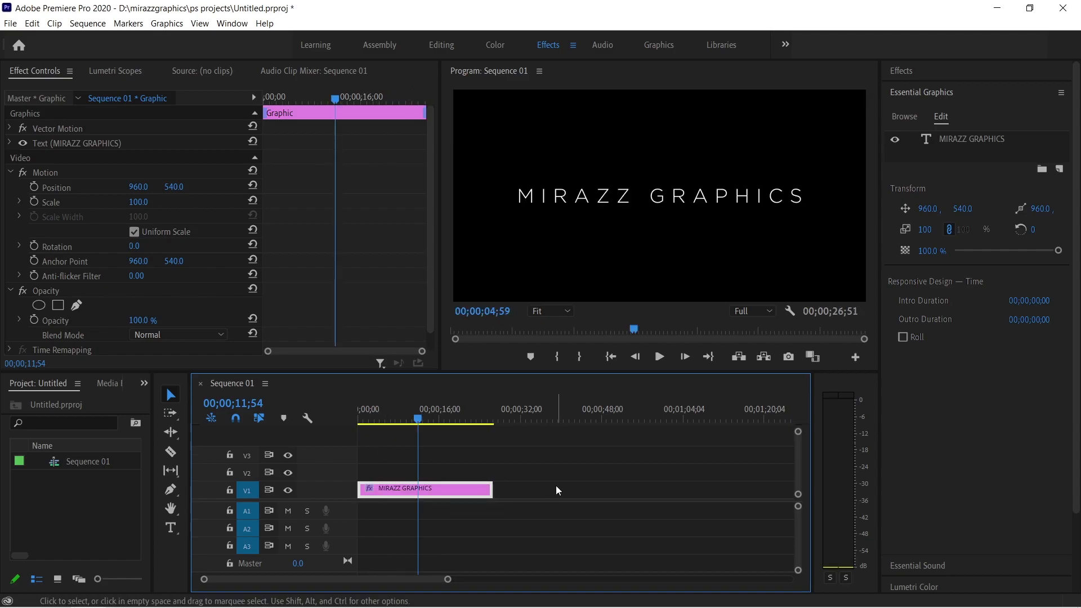
pyautogui.moveTo(418, 420); pyautogui.dragTo(411, 422)
pyautogui.moveTo(492, 488); pyautogui.dragTo(409, 489)
pyautogui.scroll(5, 398, 495)
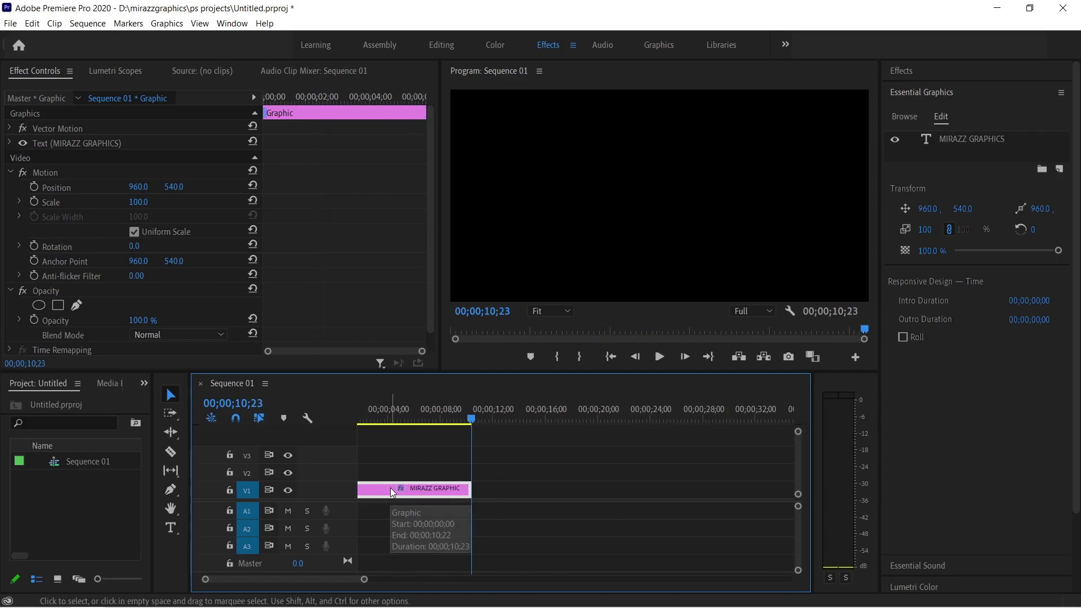
pyautogui.moveTo(435, 415); pyautogui.dragTo(306, 419)
pyautogui.click(644, 448)
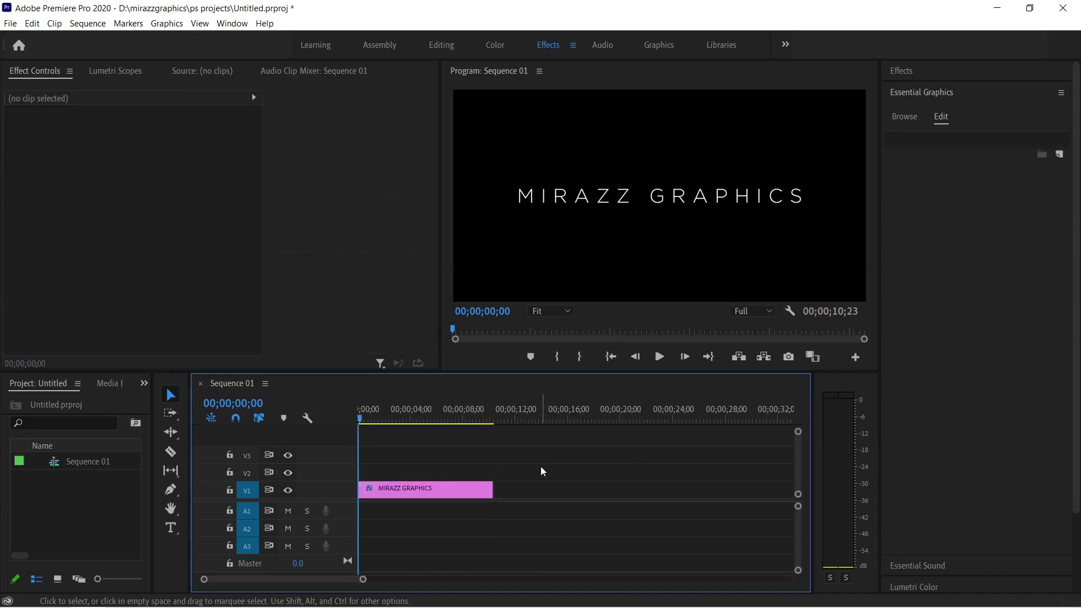
# - Find the Mirror video effect and apply it to the title clip on V1
pyautogui.click(910, 72)
pyautogui.click(929, 90)
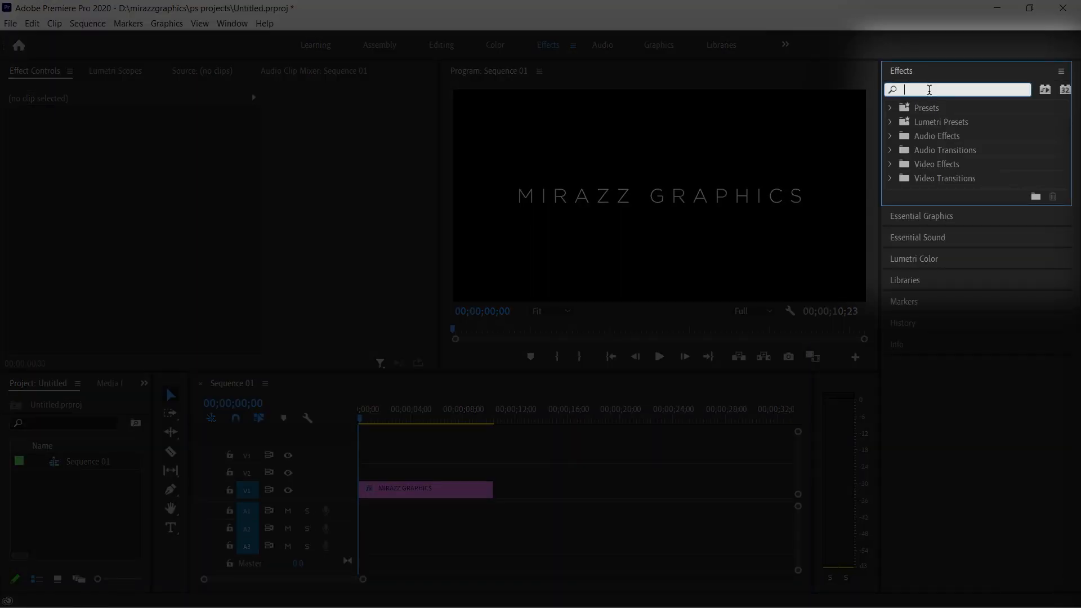
pyautogui.write('mirror')
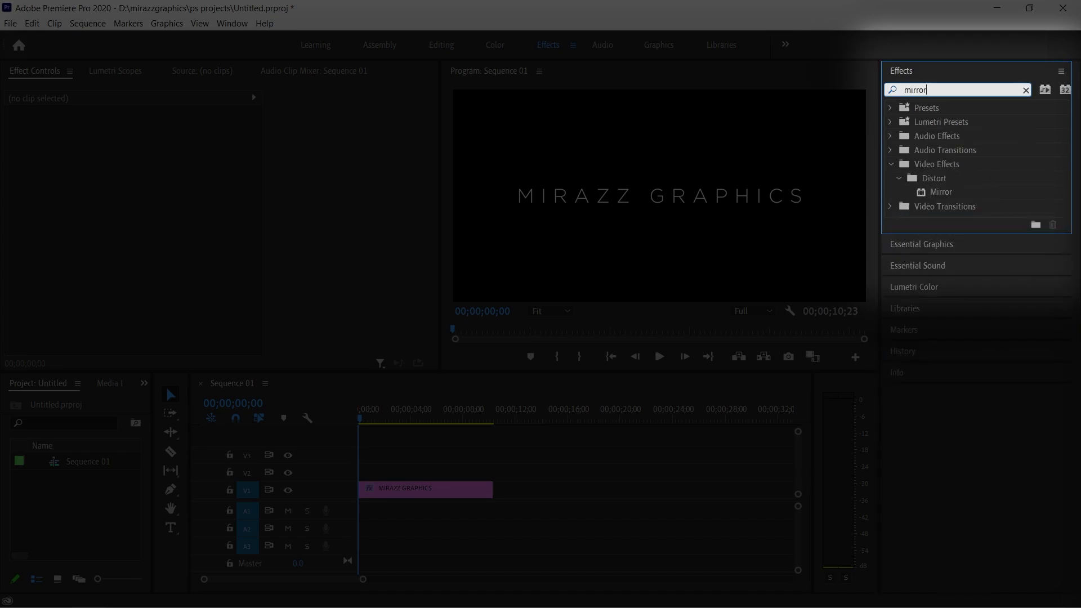
pyautogui.moveTo(955, 190); pyautogui.dragTo(420, 481)
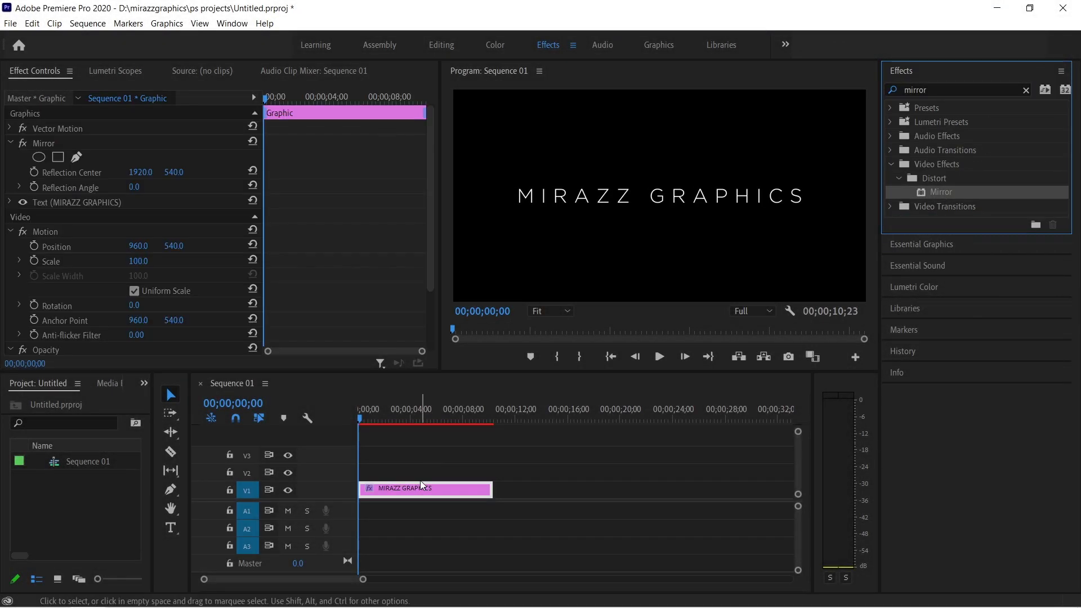
pyautogui.scroll(-2, 95, 267)
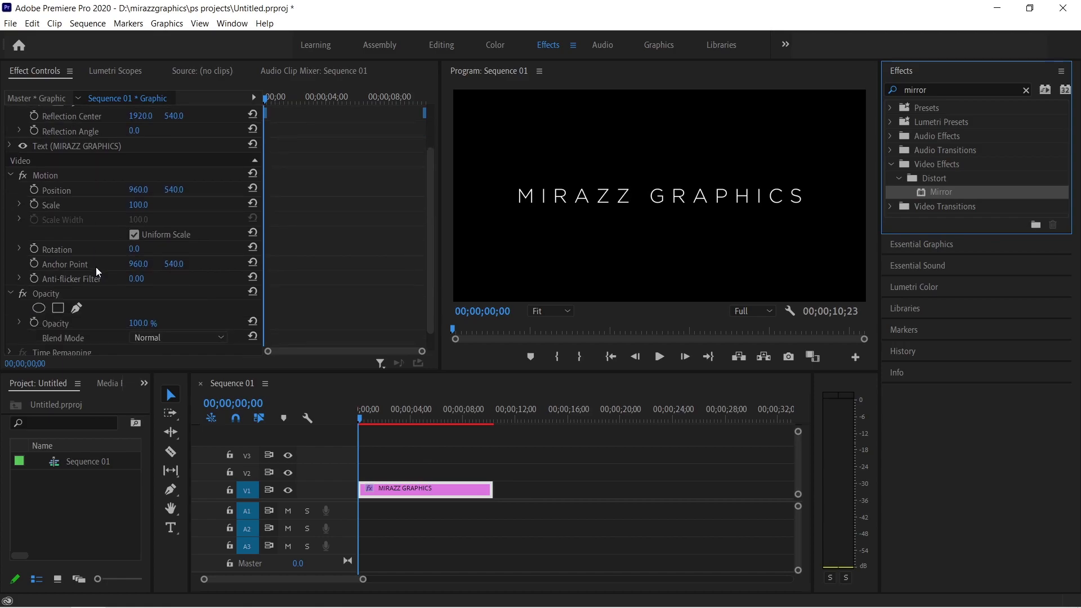
pyautogui.scroll(-1, 95, 271)
pyautogui.scroll(4, 97, 296)
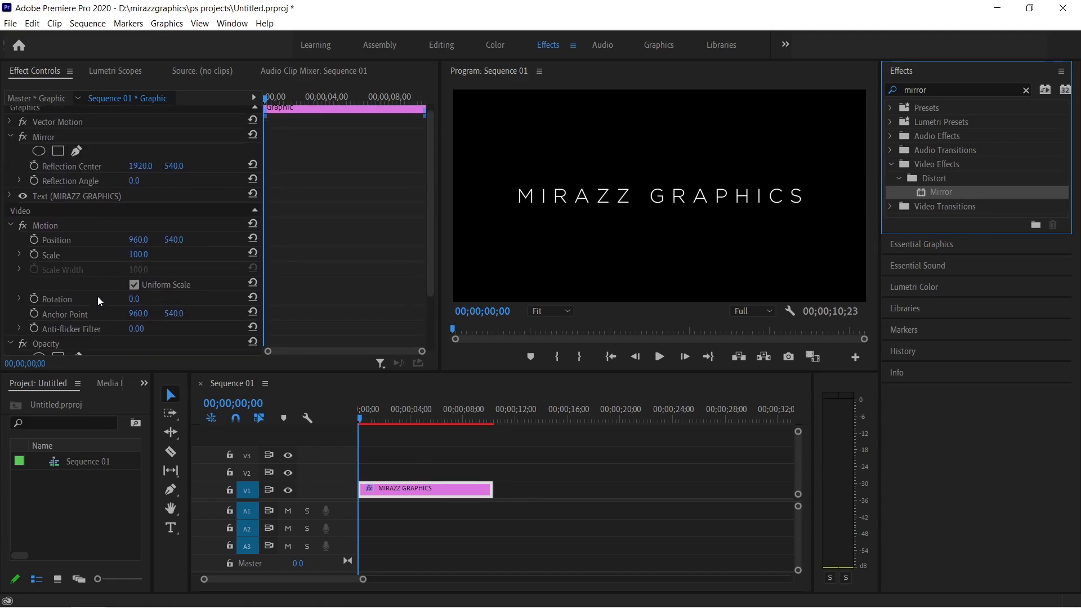
# - Set Mirror's Reflection Angle to 90° and vertical Reflection Center to 501, and keyframe the center at the clip start
pyautogui.click(135, 188)
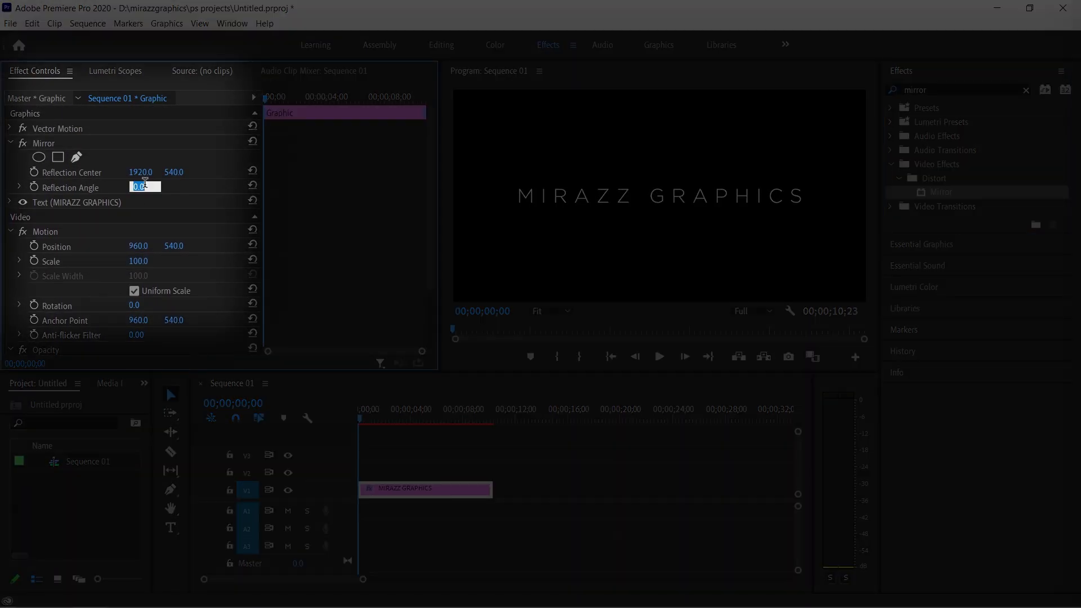
pyautogui.press('Return')
pyautogui.moveTo(176, 178); pyautogui.dragTo(158, 178)
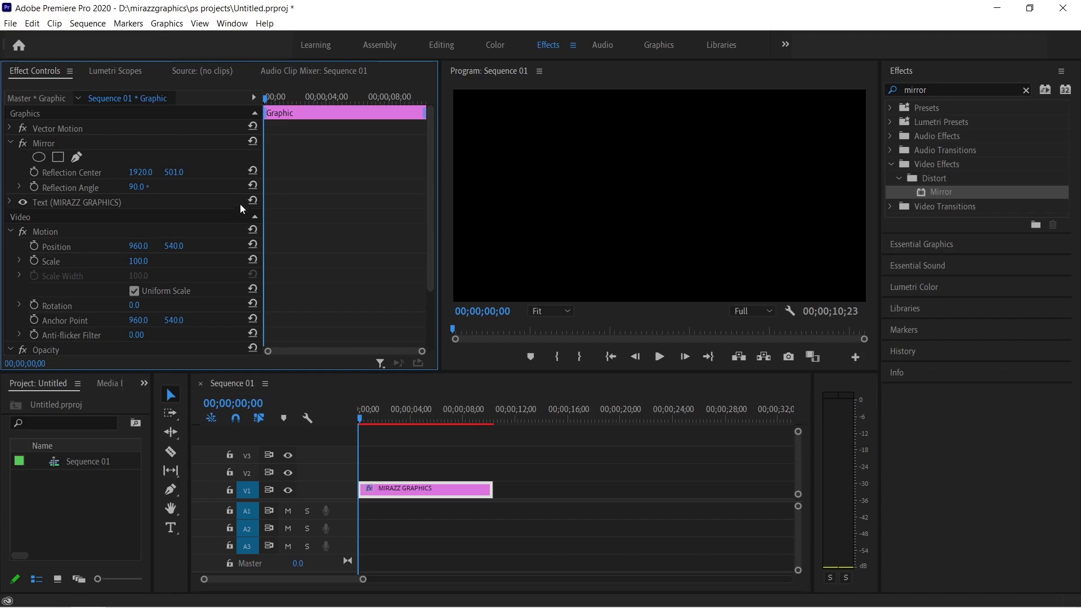
pyautogui.click(34, 171)
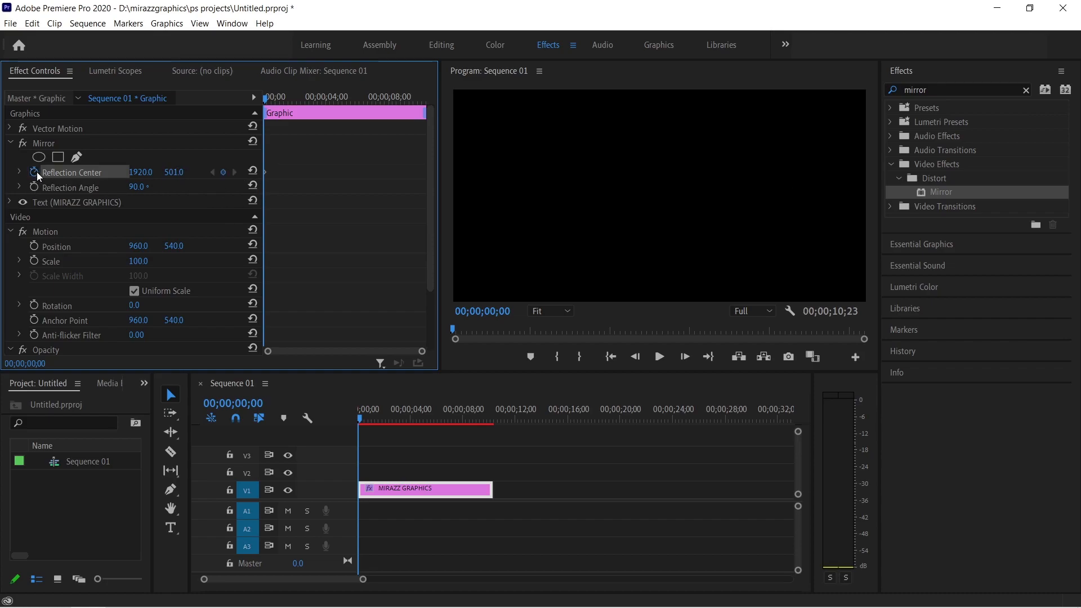
# - Keyframe the vertical Reflection Center at 602 at 00;00;10;20 and apply Ease In to that keyframe
pyautogui.moveTo(264, 97); pyautogui.dragTo(427, 95)
pyautogui.moveTo(173, 179); pyautogui.dragTo(229, 179)
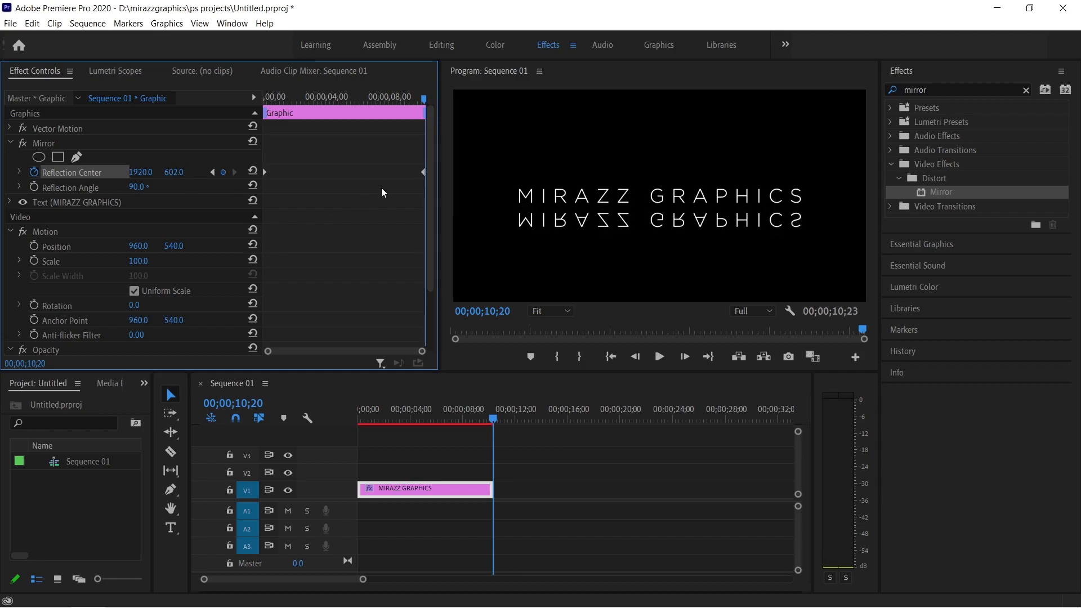
pyautogui.rightClick(420, 175)
pyautogui.moveTo(476, 276)
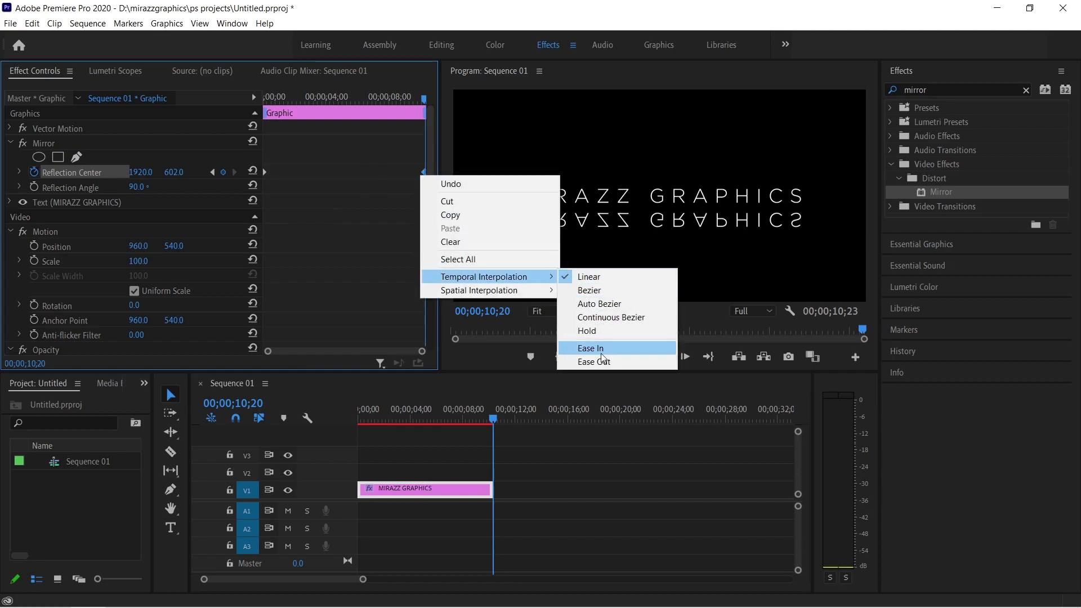
pyautogui.click(601, 353)
# - Add a rectangular opacity mask to the title clip at 00;00;05;25 and widen it to enclose the whole text
pyautogui.moveTo(425, 99); pyautogui.dragTo(348, 114)
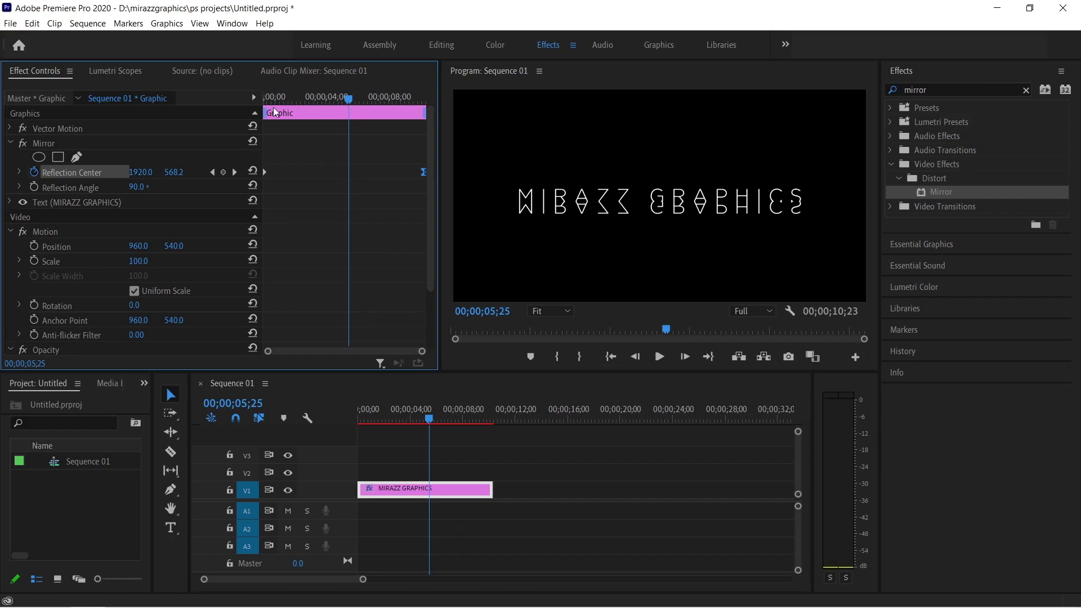
pyautogui.scroll(-3, 37, 288)
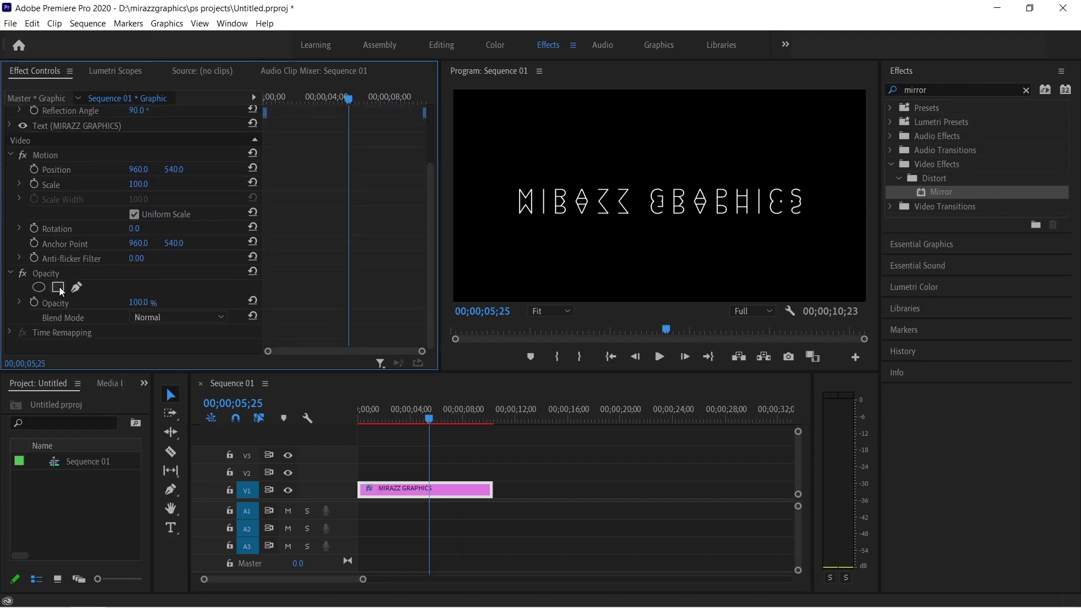
pyautogui.click(58, 288)
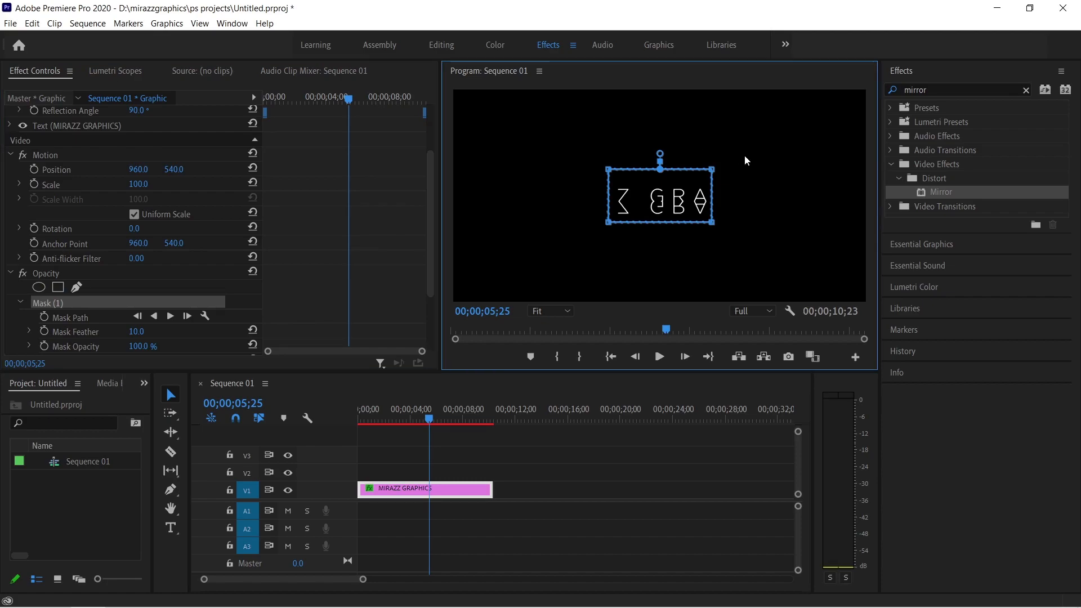
pyautogui.moveTo(709, 223); pyautogui.dragTo(816, 223)
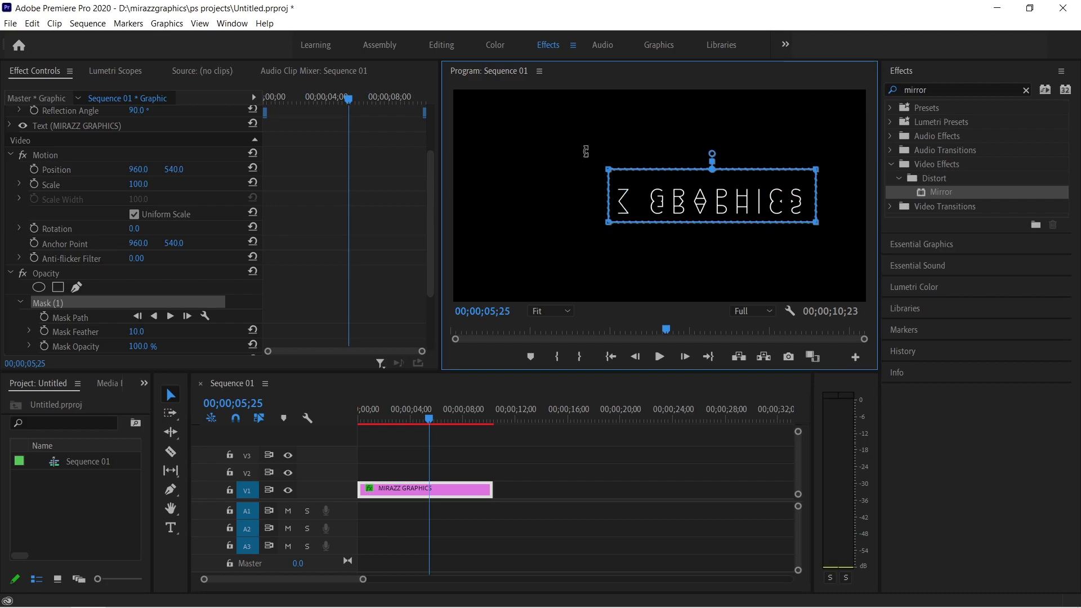
pyautogui.moveTo(610, 224); pyautogui.dragTo(505, 225)
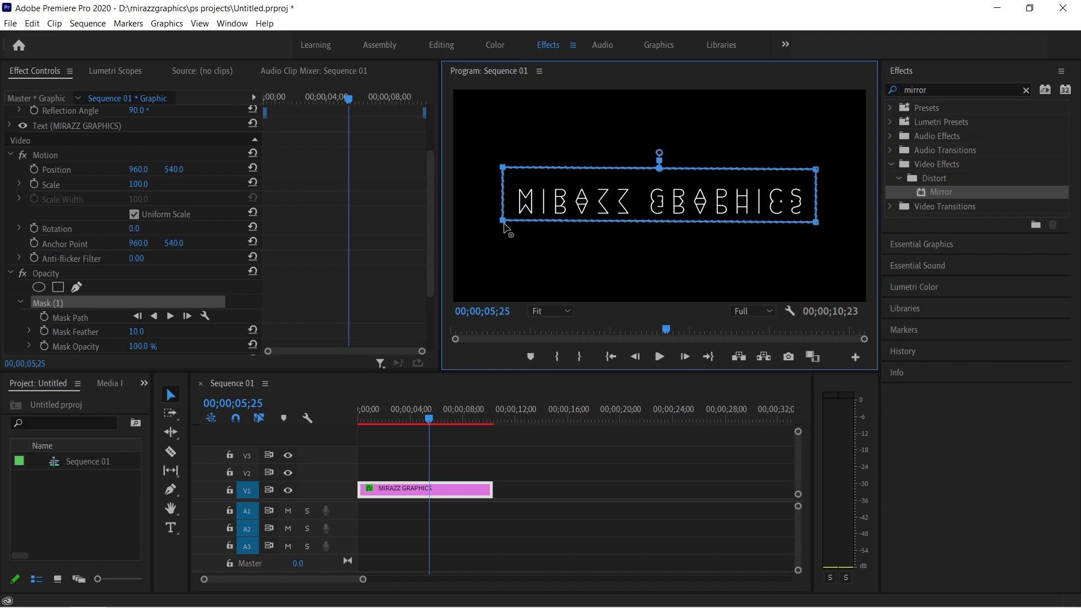
# - Set the vertical Reflection Center of the ending keyframe at 00;00;10;20 to 641
pyautogui.moveTo(448, 420); pyautogui.dragTo(483, 420)
pyautogui.scroll(-2, 171, 268)
pyautogui.scroll(2, 171, 266)
pyautogui.click(231, 173)
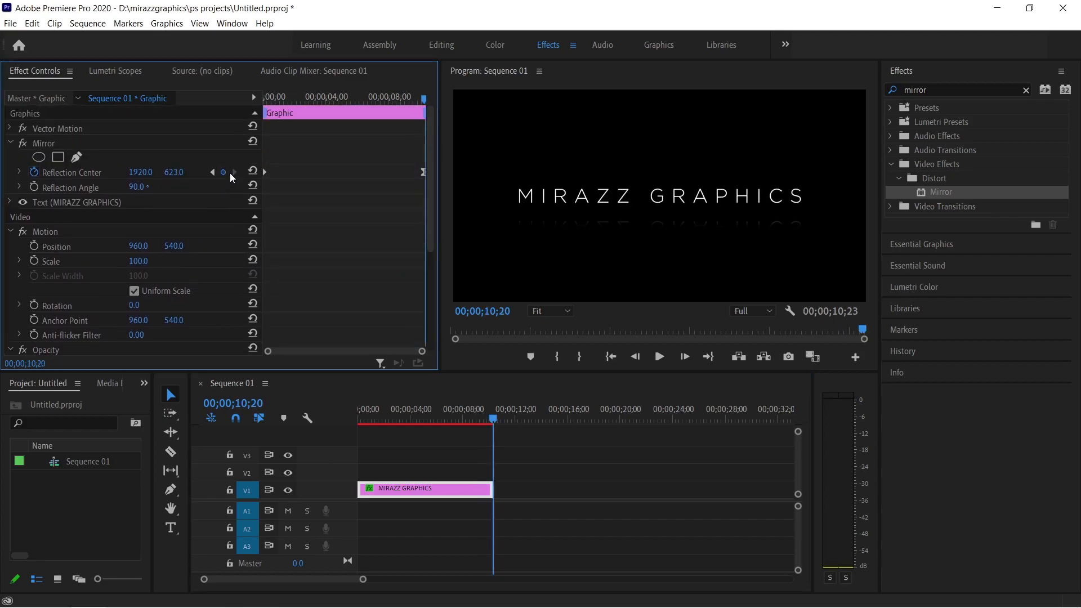
pyautogui.moveTo(174, 173); pyautogui.dragTo(178, 173)
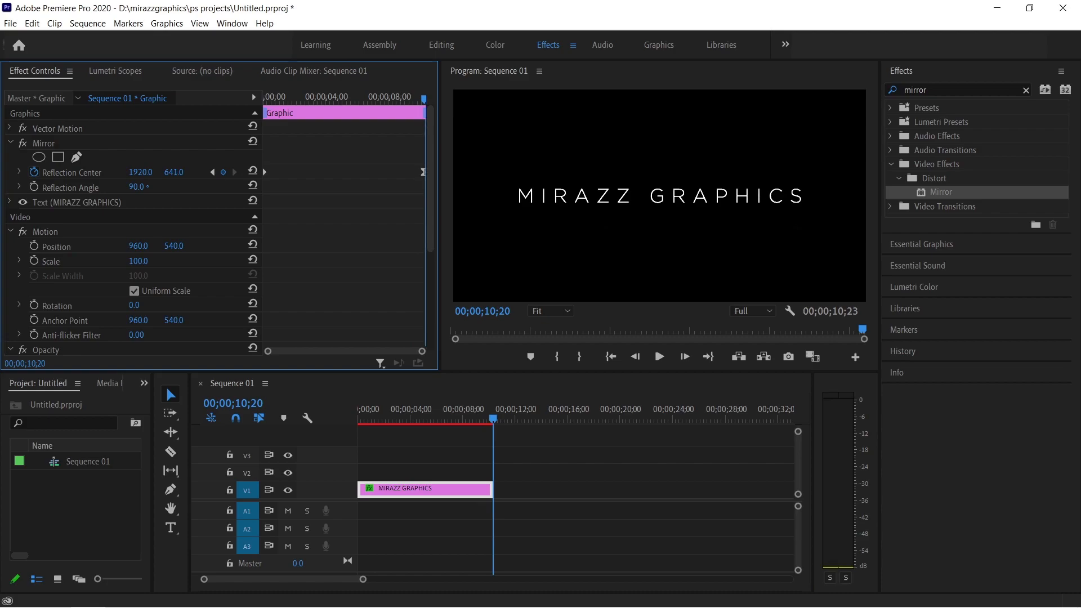
# - Play the title reveal from the sequence start and scrub through its later part to check the animation
pyautogui.moveTo(492, 421); pyautogui.dragTo(346, 440)
pyautogui.press('space')
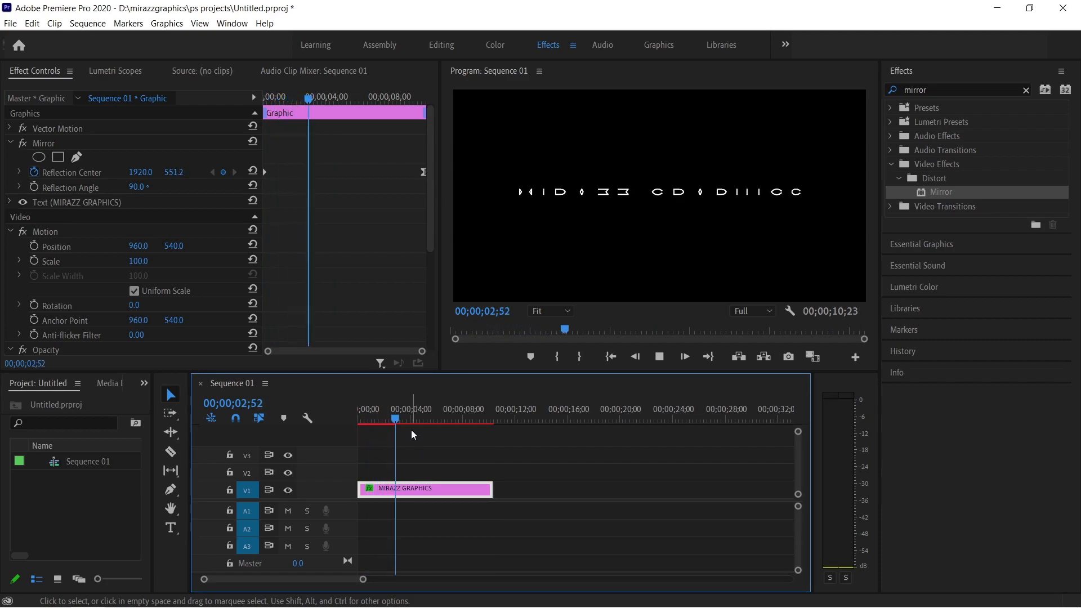
pyautogui.click(453, 420)
pyautogui.moveTo(453, 421)
pyautogui.mouseDown()
pyautogui.moveTo(479, 421)
pyautogui.moveTo(362, 437)
pyautogui.moveTo(466, 434)
pyautogui.mouseUp()
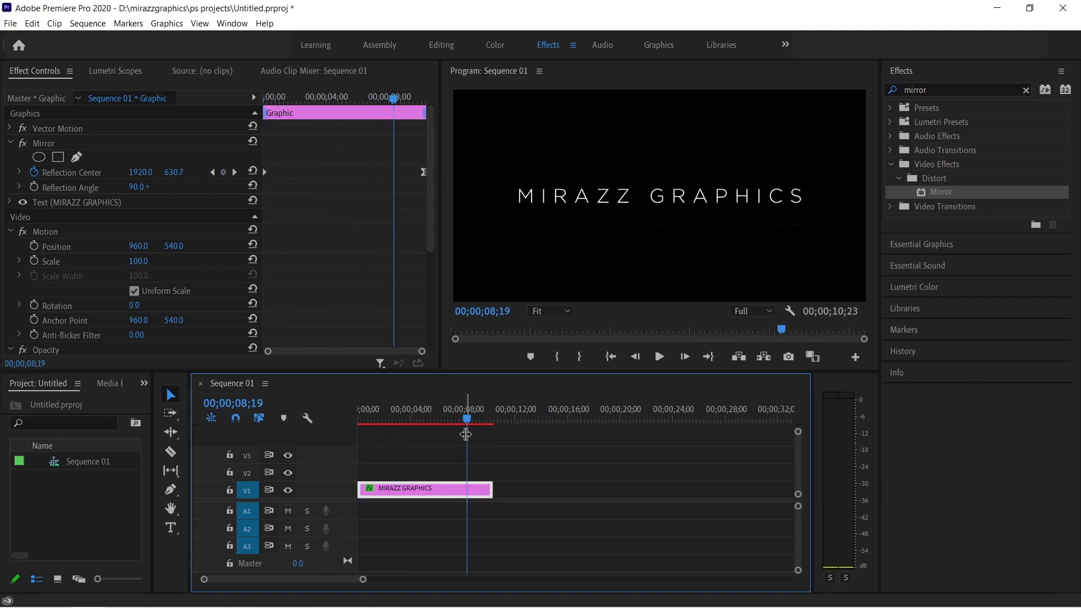
# - Move the ending Reflection Center keyframe earlier, to about 5 seconds, and play the reveal from the start
pyautogui.moveTo(461, 425); pyautogui.dragTo(422, 425)
pyautogui.moveTo(422, 173); pyautogui.dragTo(336, 182)
pyautogui.moveTo(342, 101); pyautogui.dragTo(259, 115)
pyautogui.press('space')
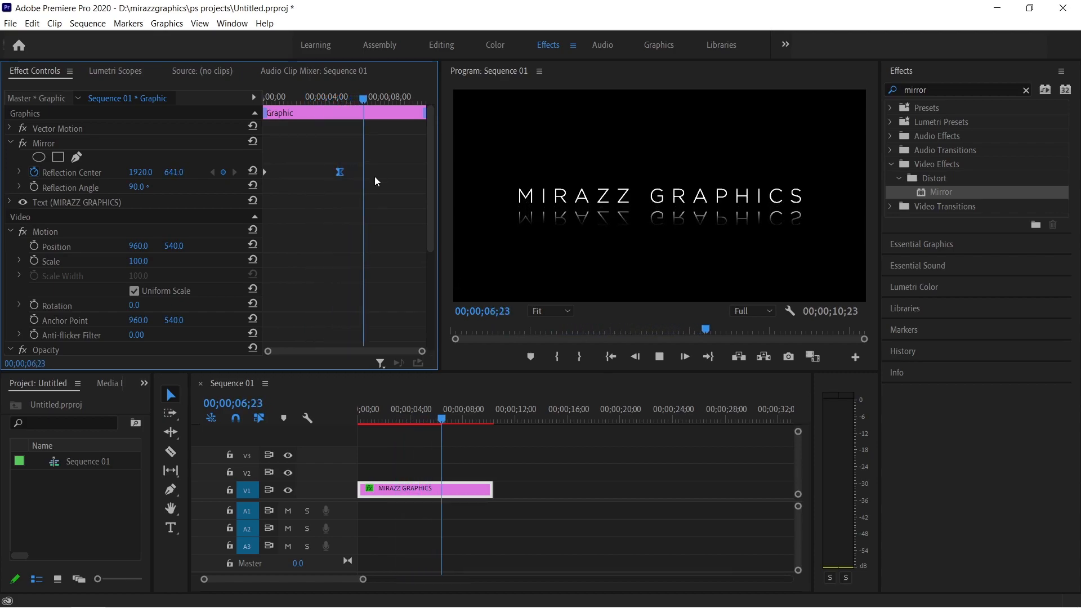
# - Create an adjustment layer with the default settings and place it on V2, spanning the whole title clip
pyautogui.rightClick(115, 490)
pyautogui.moveTo(166, 311)
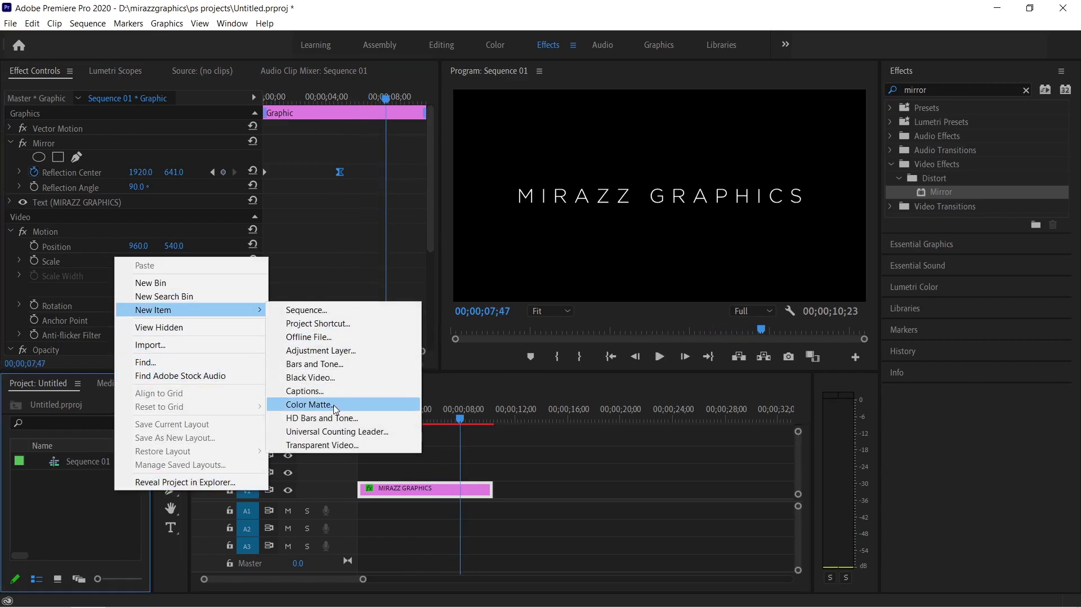
pyautogui.click(326, 351)
pyautogui.click(580, 361)
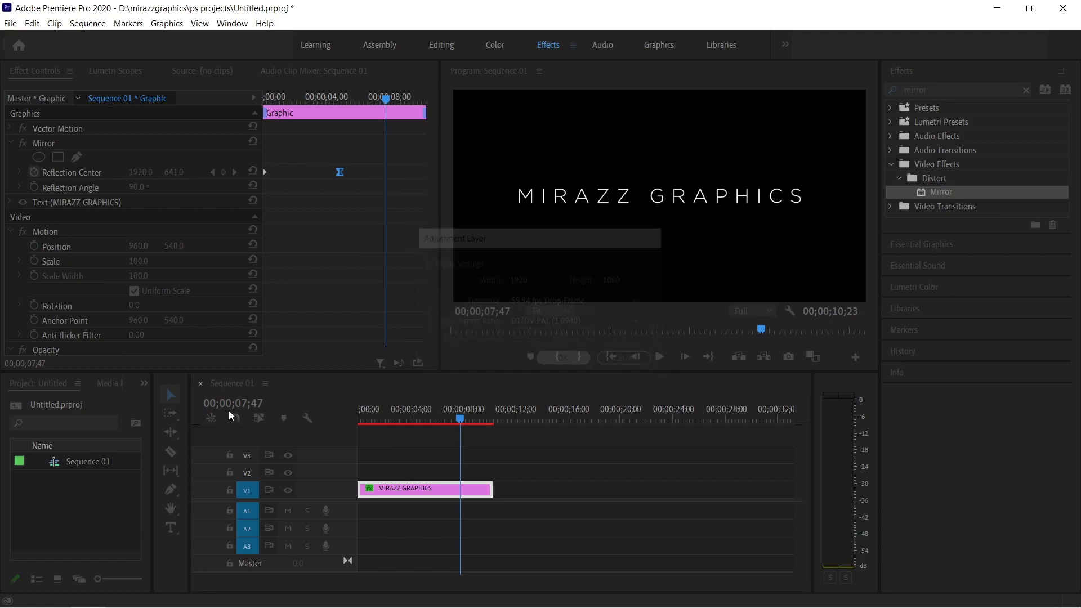
pyautogui.moveTo(296, 464); pyautogui.dragTo(492, 470)
# - Return the playhead to the sequence start and move the ending Reflection Center keyframe to about 3 seconds
pyautogui.moveTo(459, 422); pyautogui.dragTo(346, 435)
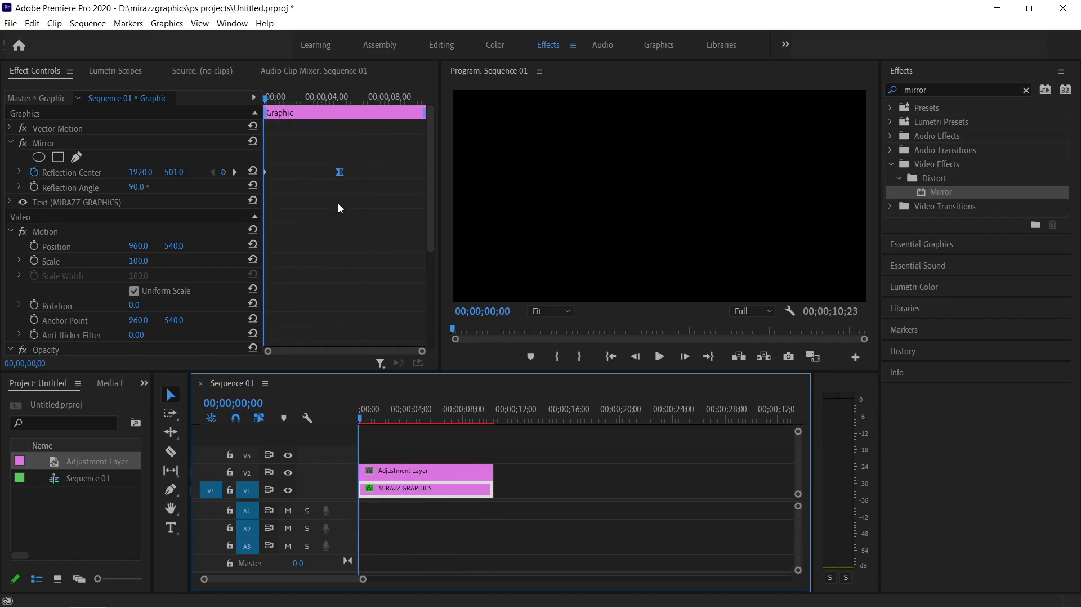
pyautogui.moveTo(340, 173); pyautogui.dragTo(307, 173)
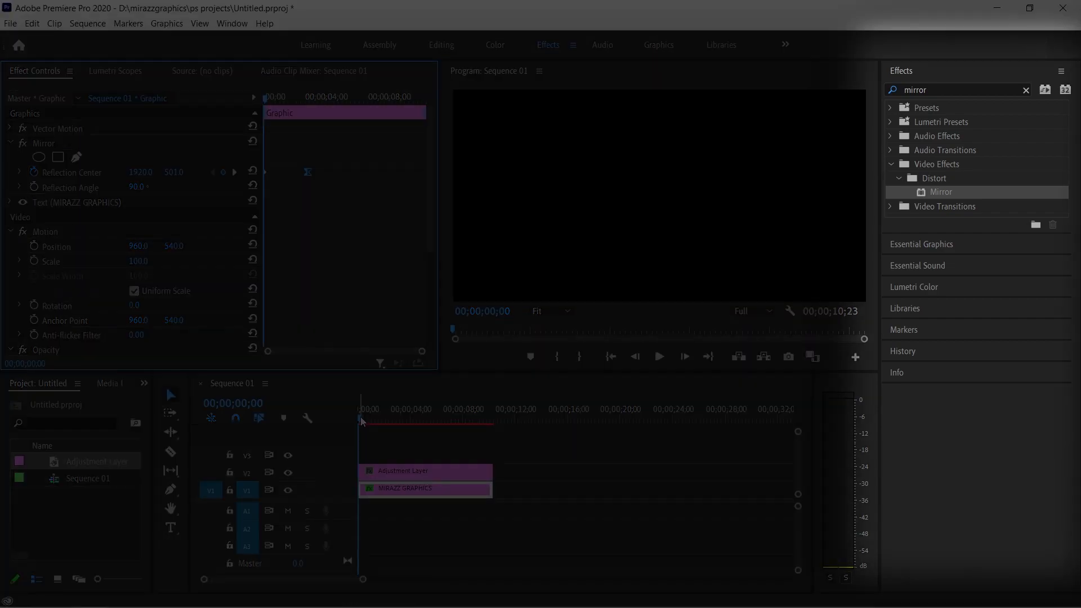
# - Search the effects for "blur" and apply Gaussian Blur to the adjustment layer on V2
pyautogui.click(950, 88)
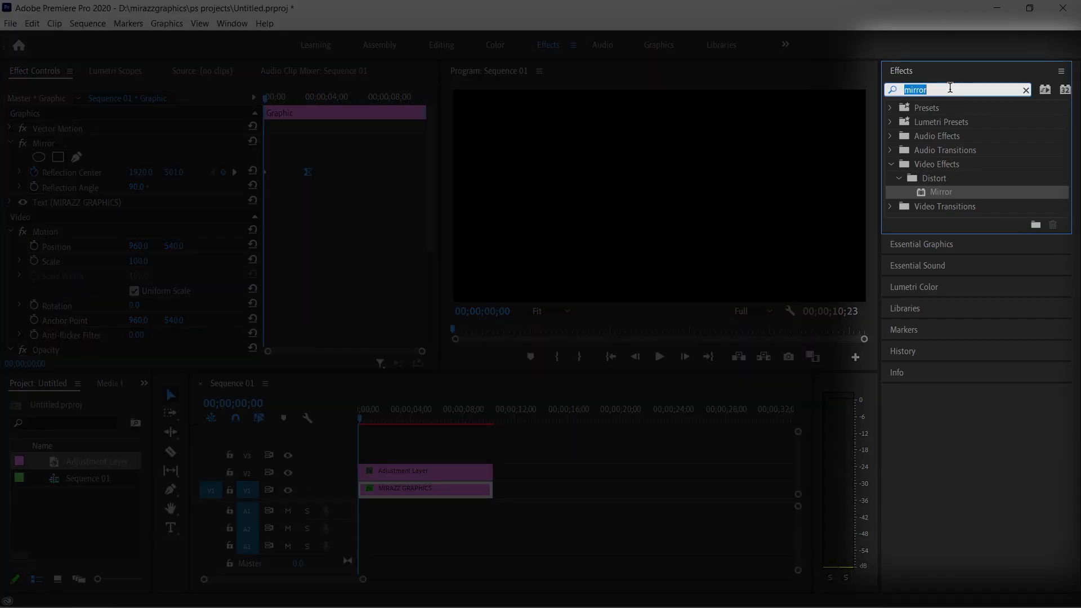
pyautogui.write('blur')
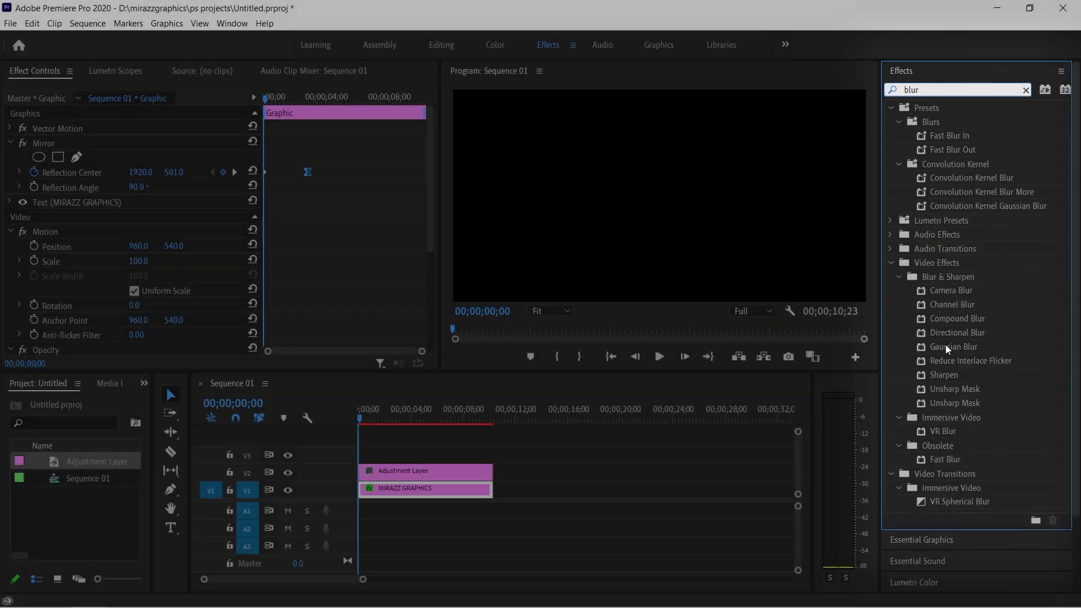
pyautogui.moveTo(953, 347); pyautogui.dragTo(446, 472)
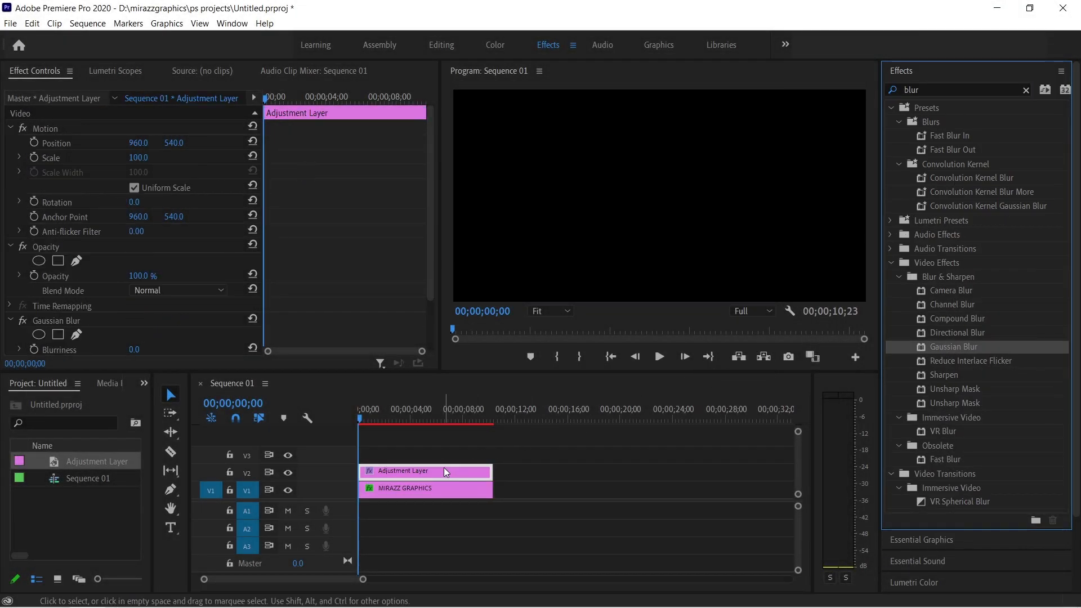
# - With the playhead at about 3 seconds, set the Gaussian Blur's dimensions to Horizontal and its Blurriness to 107
pyautogui.scroll(-3, 90, 299)
pyautogui.click(138, 288)
pyautogui.click(109, 323)
pyautogui.moveTo(361, 419); pyautogui.dragTo(399, 423)
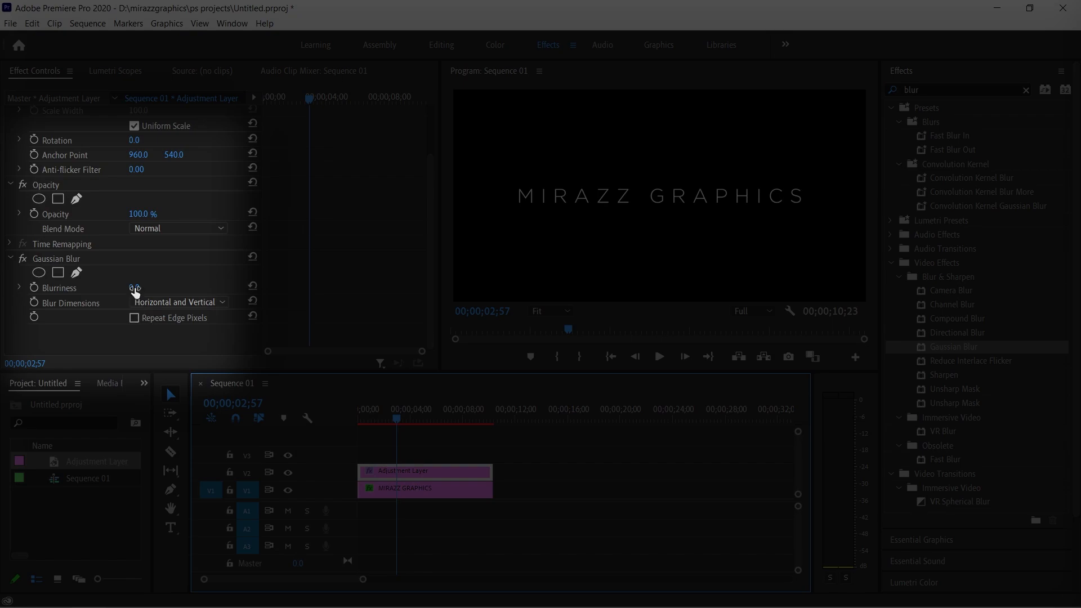
pyautogui.moveTo(135, 288); pyautogui.dragTo(170, 289)
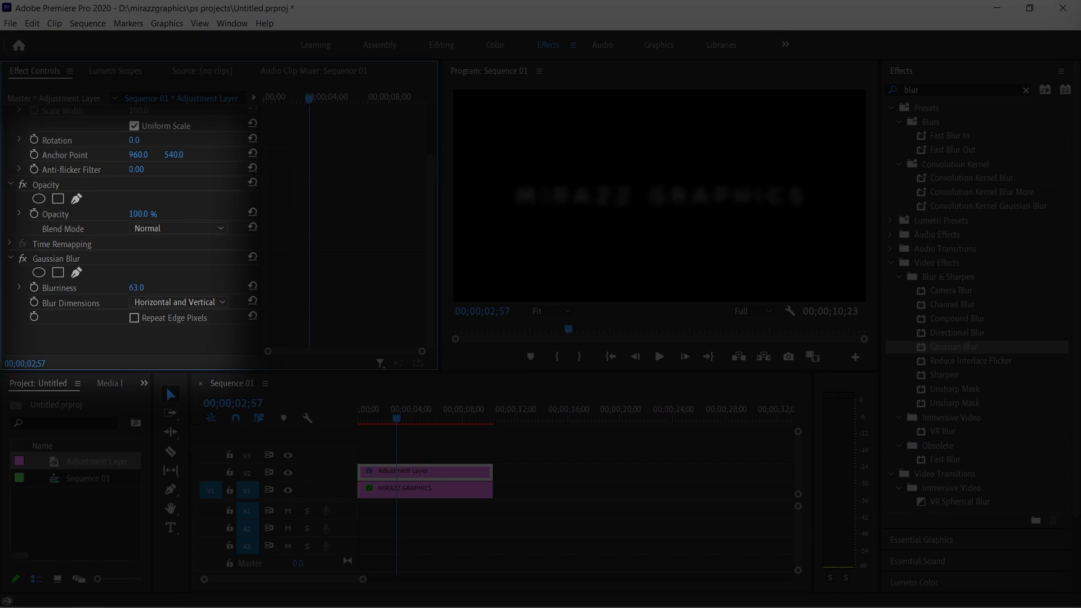
pyautogui.click(147, 303)
pyautogui.click(164, 331)
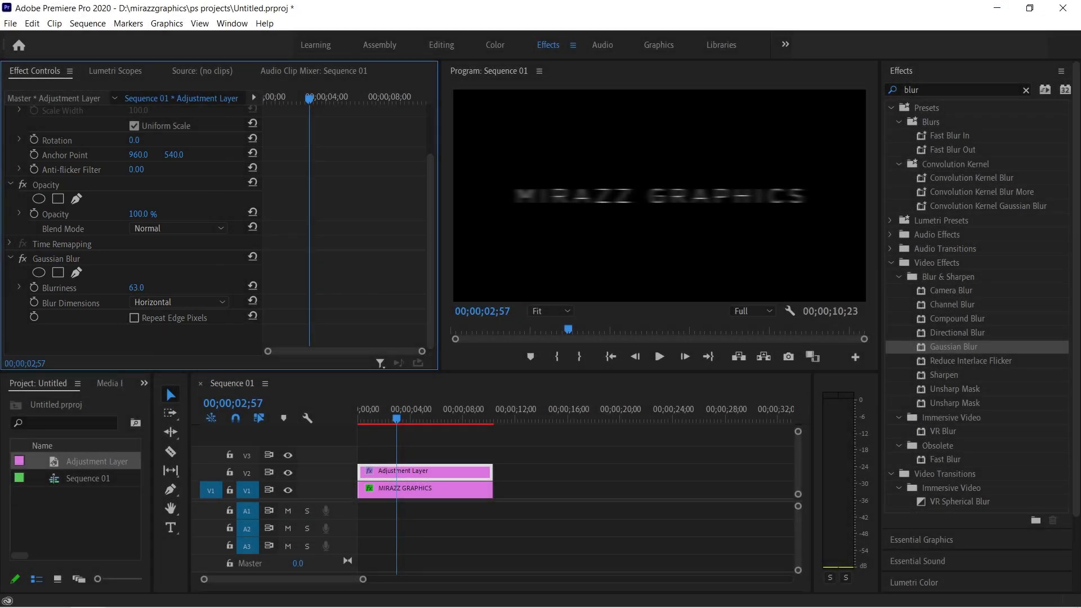
pyautogui.moveTo(137, 288); pyautogui.dragTo(162, 288)
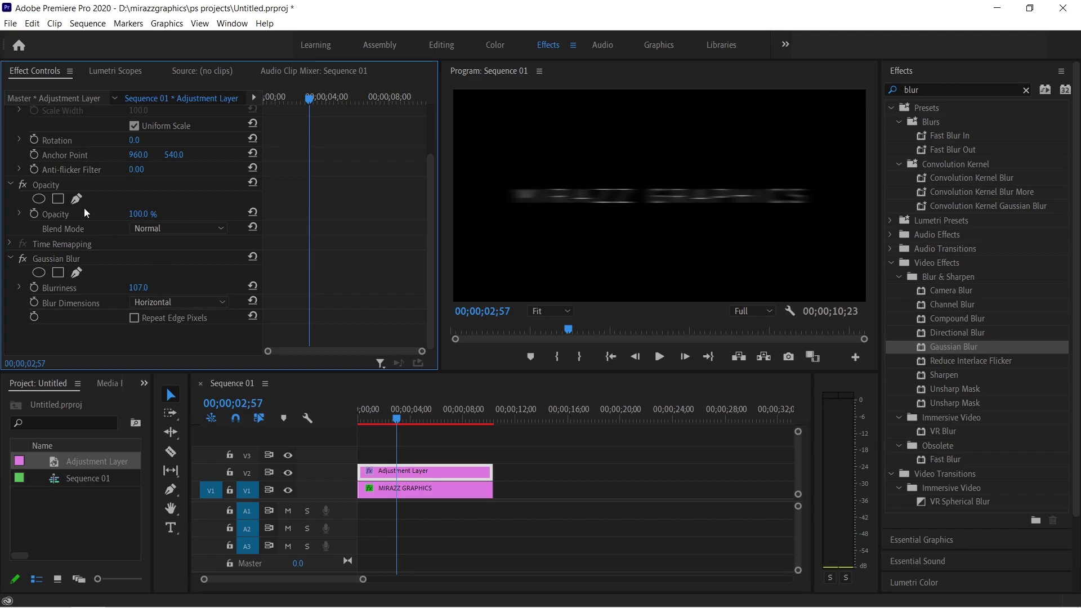
# - Add a rectangular opacity mask to the adjustment layer, widen it across the whole title and fit it as a shallow strip just below the letters
pyautogui.click(57, 199)
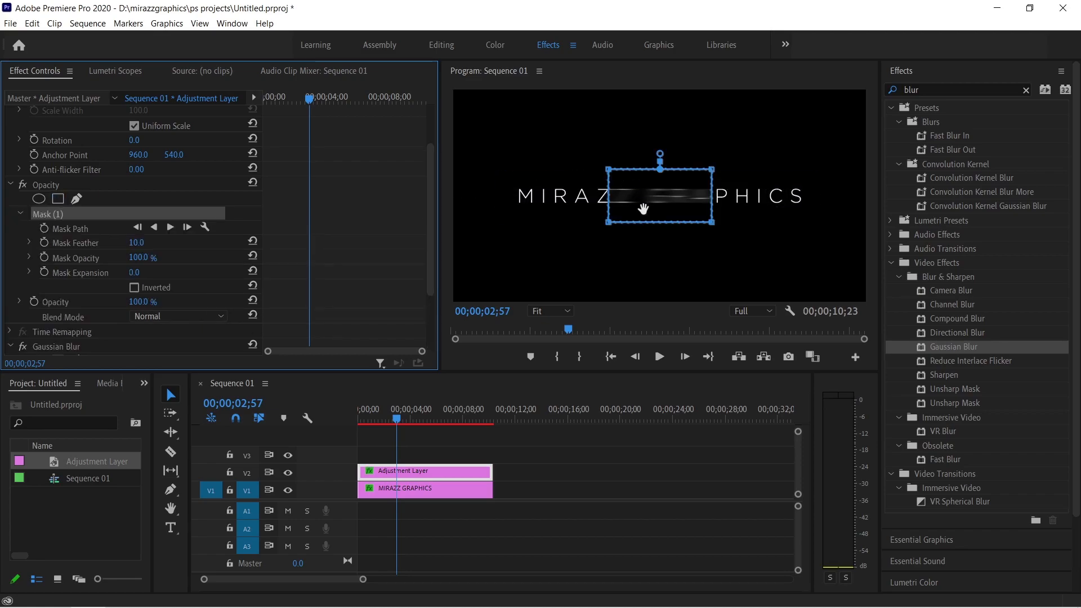
pyautogui.moveTo(608, 170); pyautogui.dragTo(510, 170)
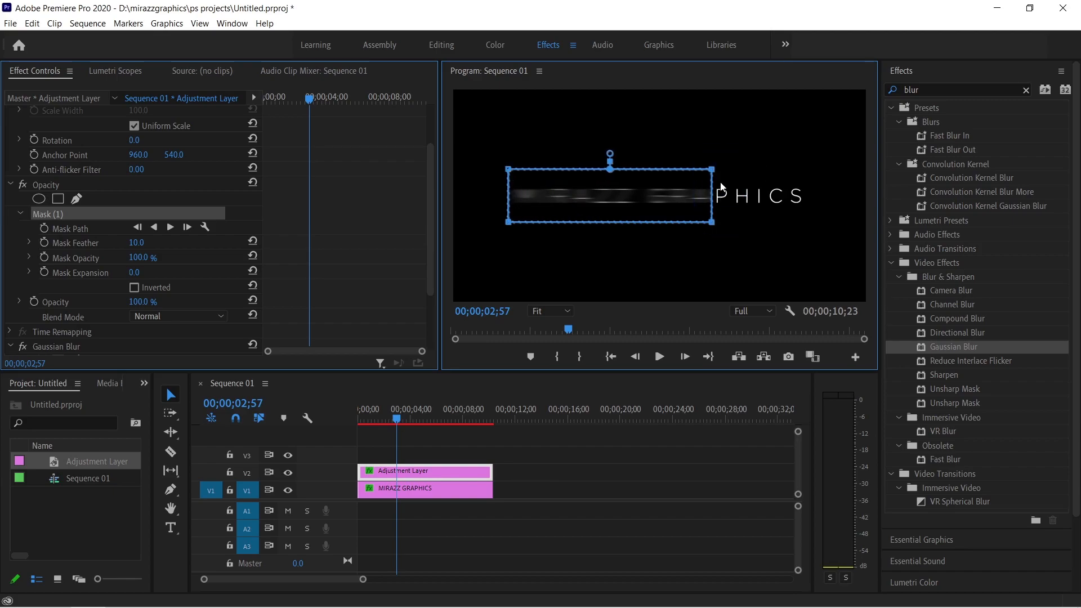
pyautogui.moveTo(711, 172); pyautogui.dragTo(811, 171)
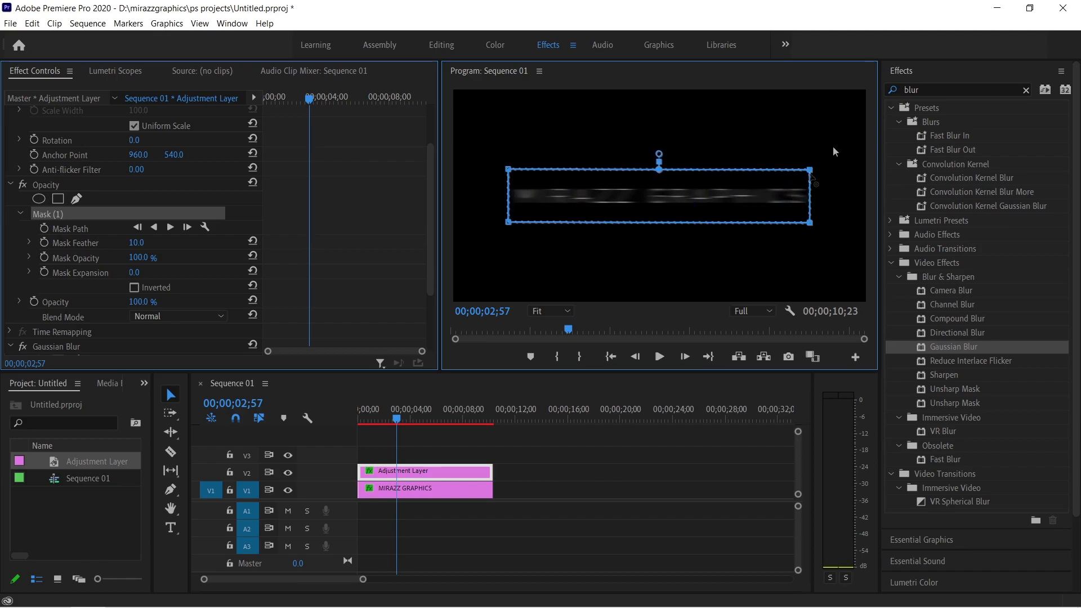
pyautogui.moveTo(507, 170); pyautogui.dragTo(506, 206)
pyautogui.moveTo(494, 245)
pyautogui.mouseDown()
pyautogui.moveTo(665, 221)
pyautogui.moveTo(843, 220)
pyautogui.moveTo(813, 230)
pyautogui.moveTo(813, 241)
pyautogui.mouseUp()
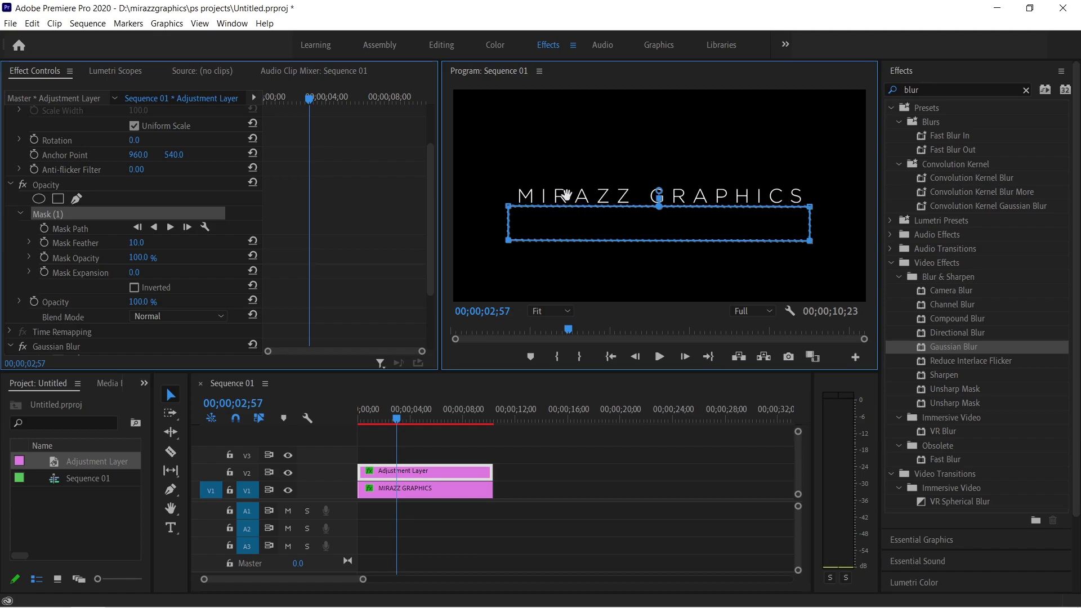
# - Set the mask's feather to 96 and shift the mask slightly lower under the title, checking the reflection at about 1.5 seconds
pyautogui.moveTo(145, 246)
pyautogui.mouseDown()
pyautogui.moveTo(165, 246)
pyautogui.moveTo(131, 243)
pyautogui.mouseUp()
pyautogui.moveTo(403, 425); pyautogui.dragTo(378, 421)
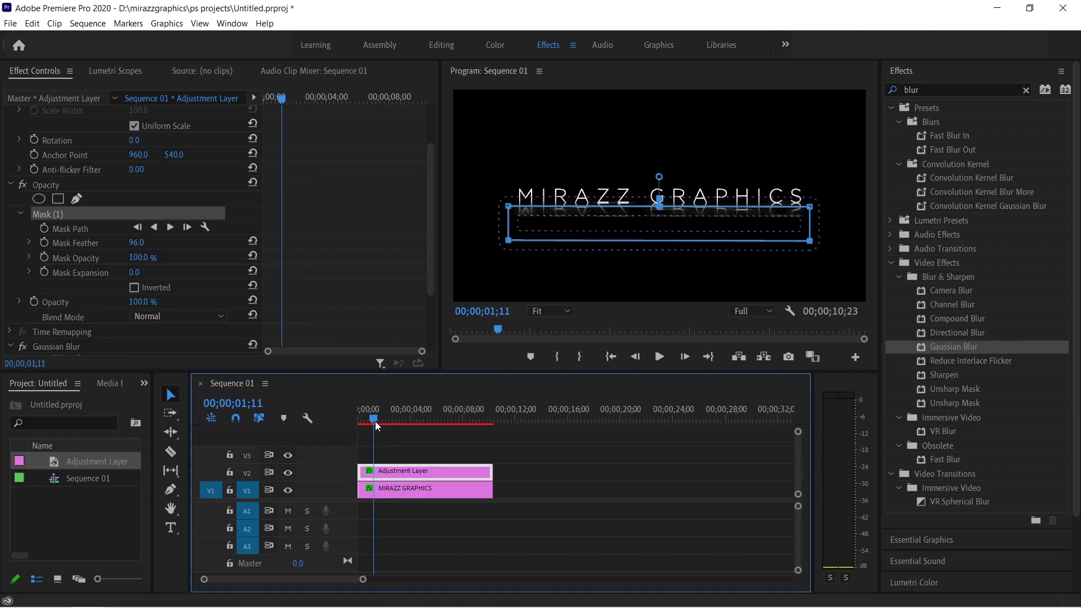
pyautogui.moveTo(693, 230); pyautogui.dragTo(691, 230)
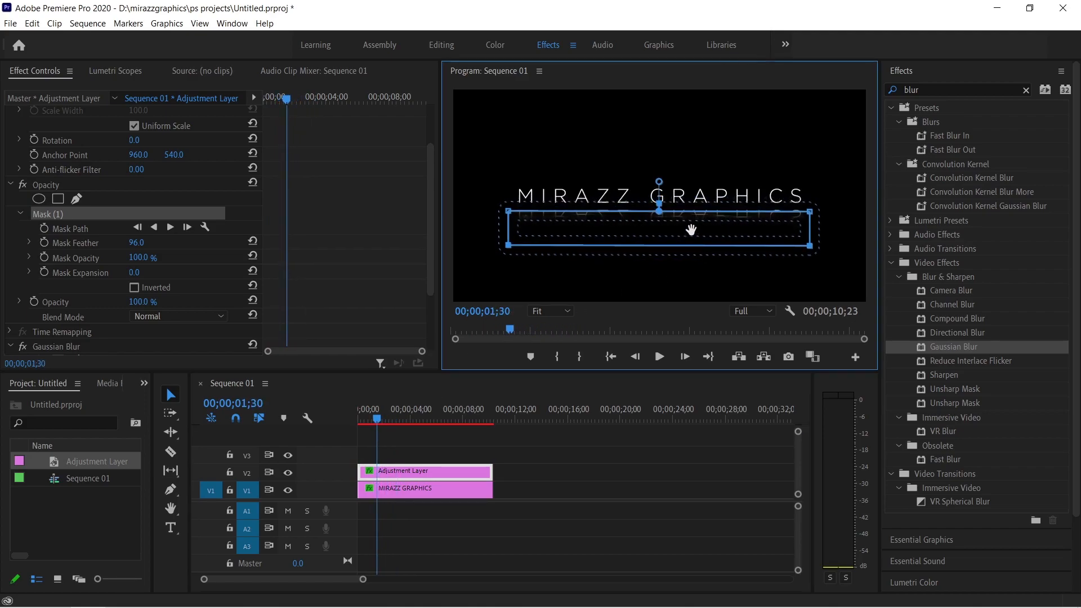
# - Return the playhead to the sequence start, deselect the clips and play the title reveal with the blurred reflection
pyautogui.moveTo(378, 423)
pyautogui.mouseDown()
pyautogui.moveTo(388, 421)
pyautogui.moveTo(361, 421)
pyautogui.mouseUp()
pyautogui.click(519, 448)
pyautogui.press('space')
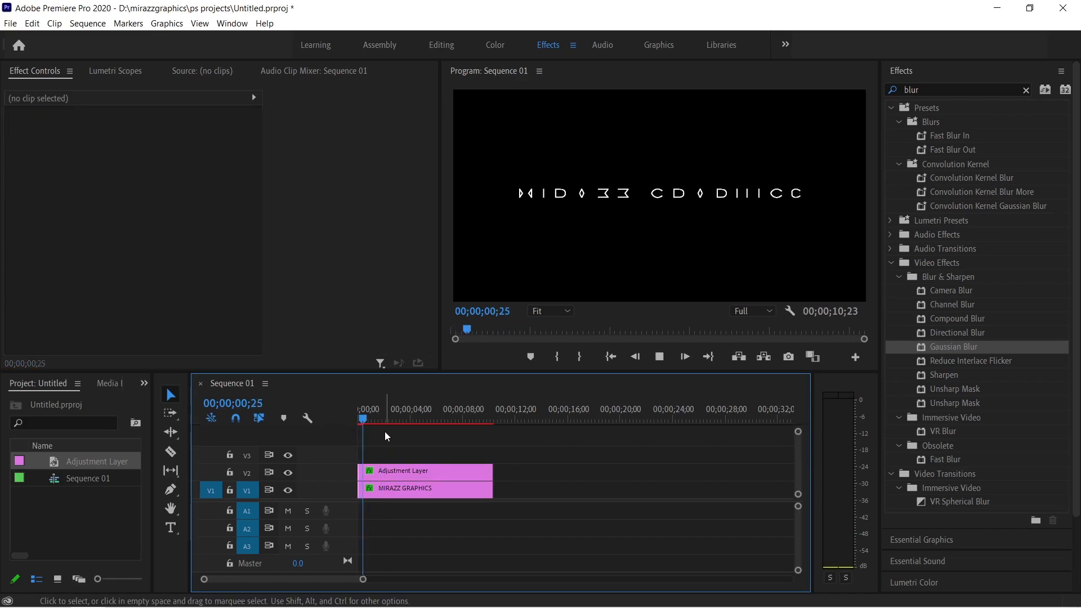